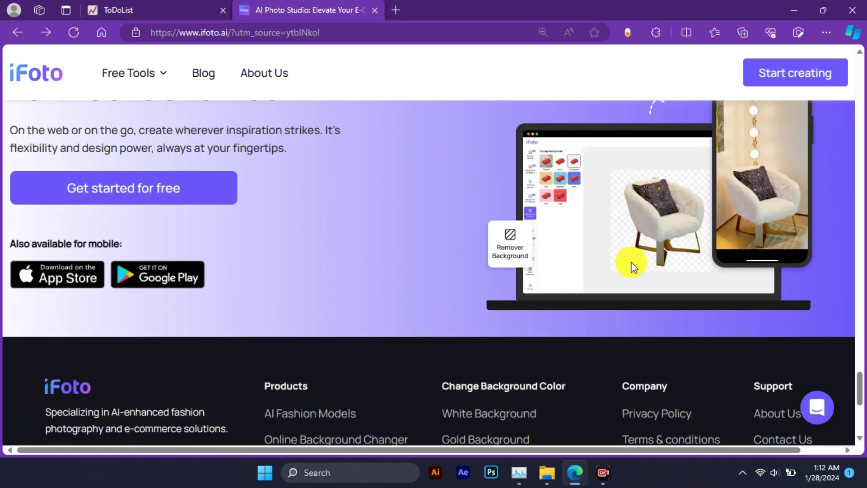
Advance the homepage tool carousel twice to show Cleanup Pictures, Image Recopyright and Face Swap
scroll(629, 262, up, 3)
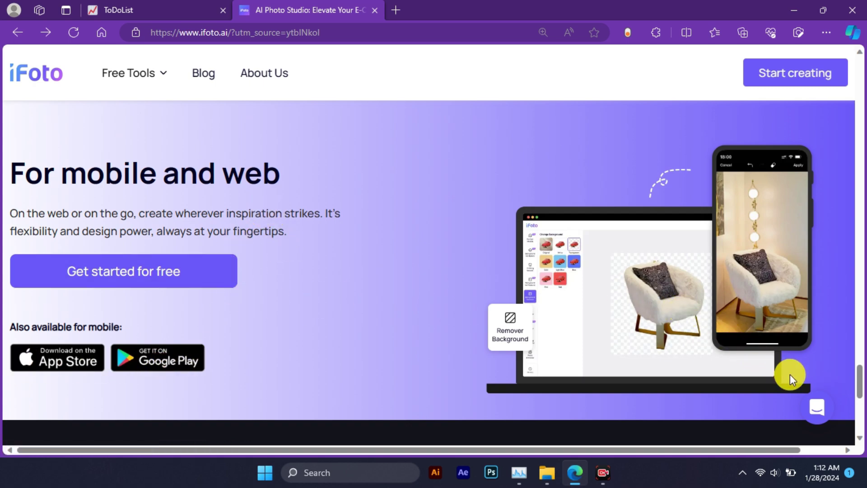
drag(860, 384, 864, 87)
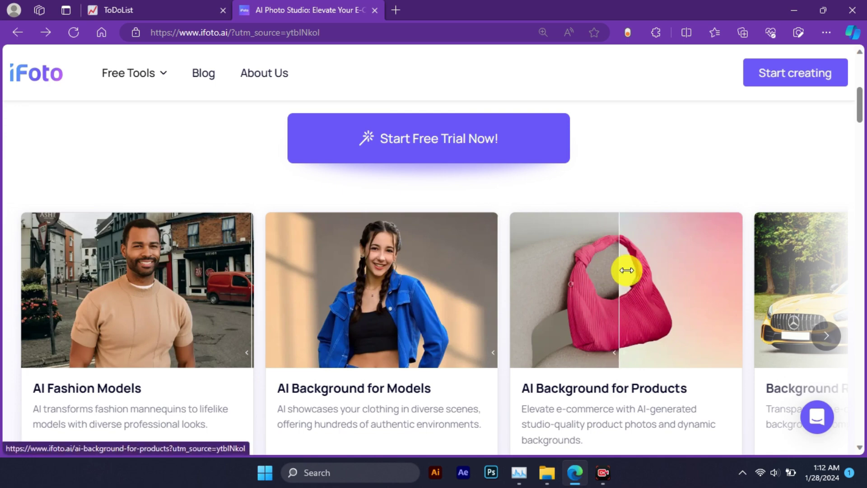
click(833, 346)
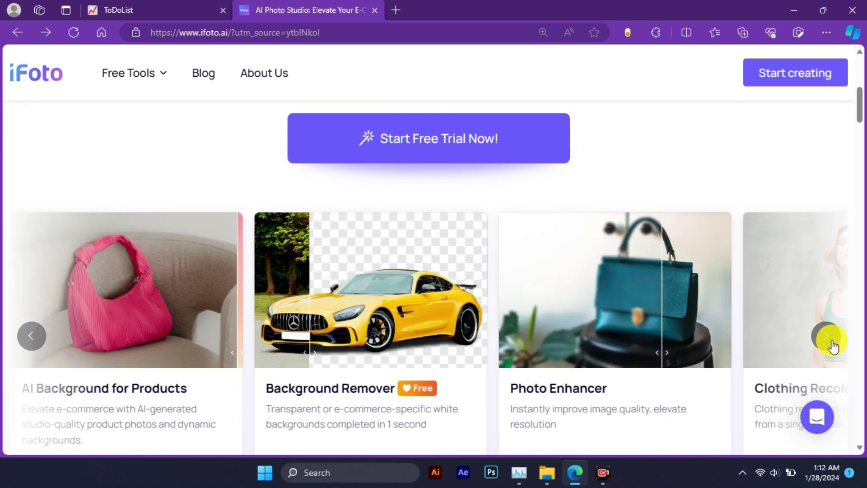
click(833, 345)
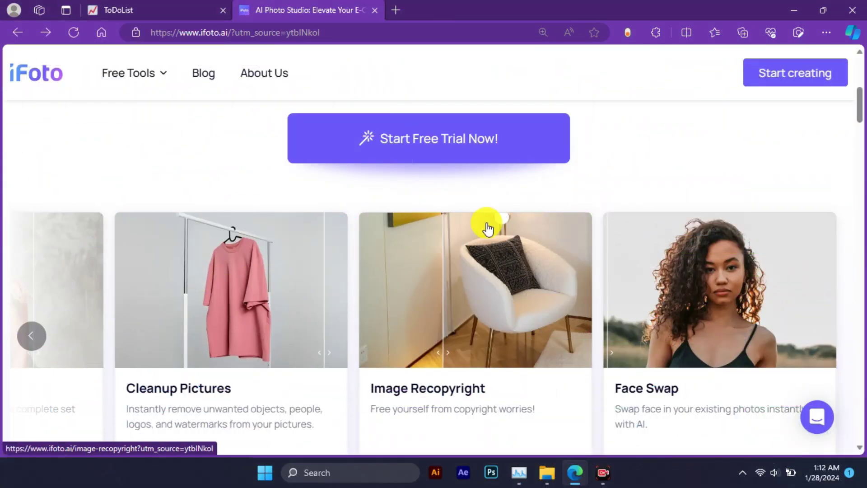
scroll(456, 288, down, 1)
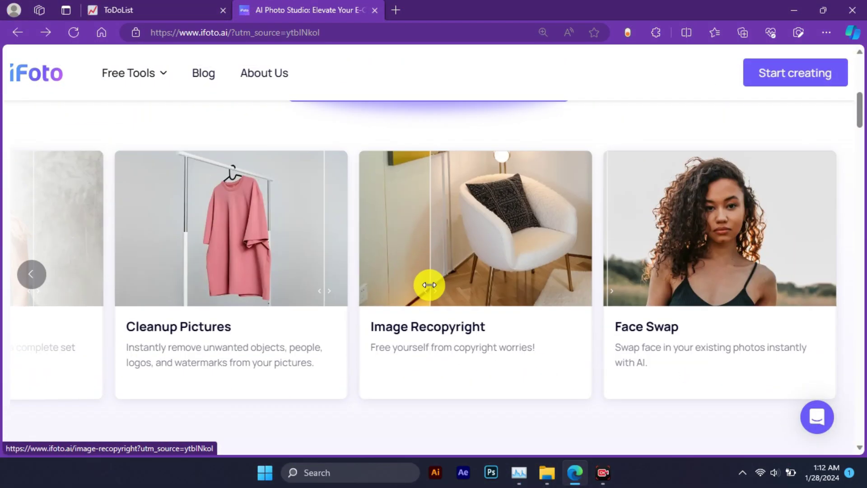
Open Image Recopyright and upload a sample photo from the Sample Media folder
click(411, 328)
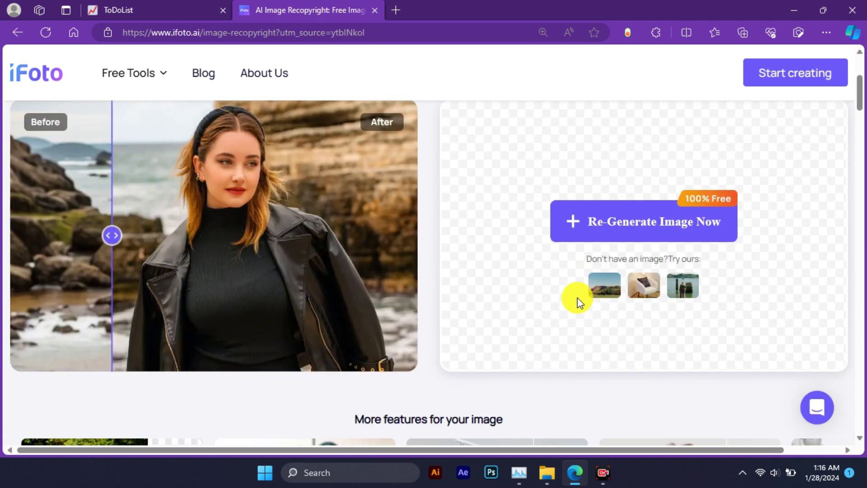
scroll(578, 297, up, 1)
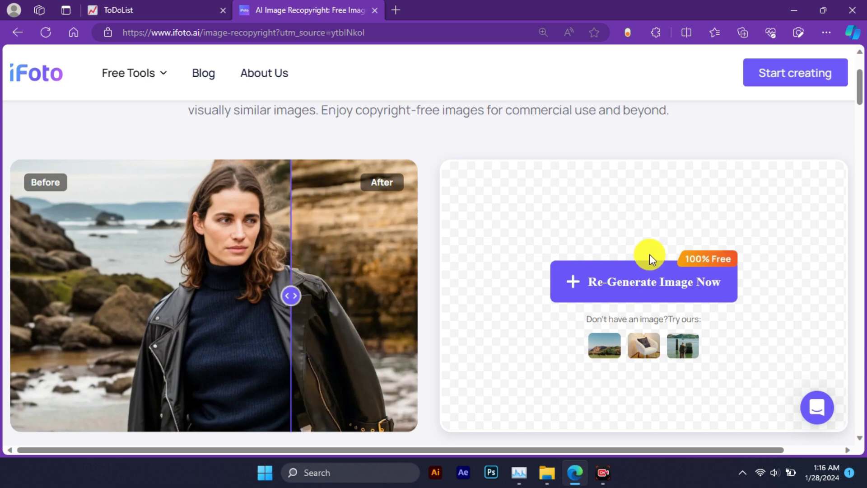
click(595, 285)
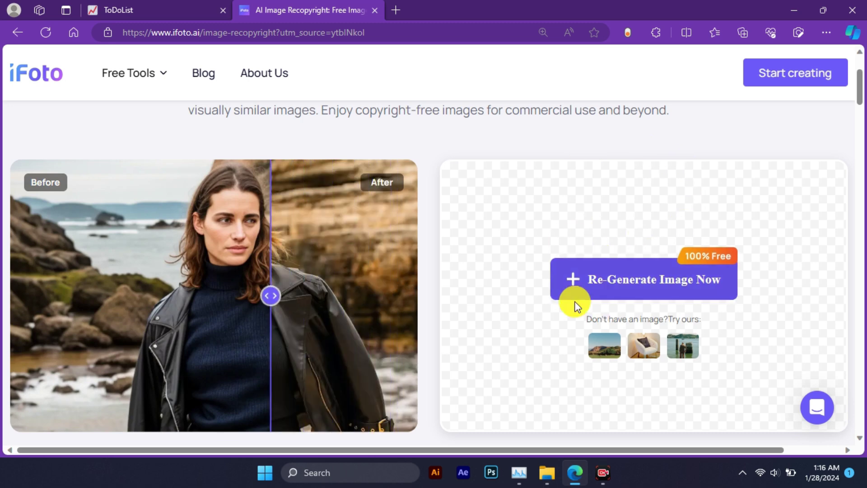
click(598, 283)
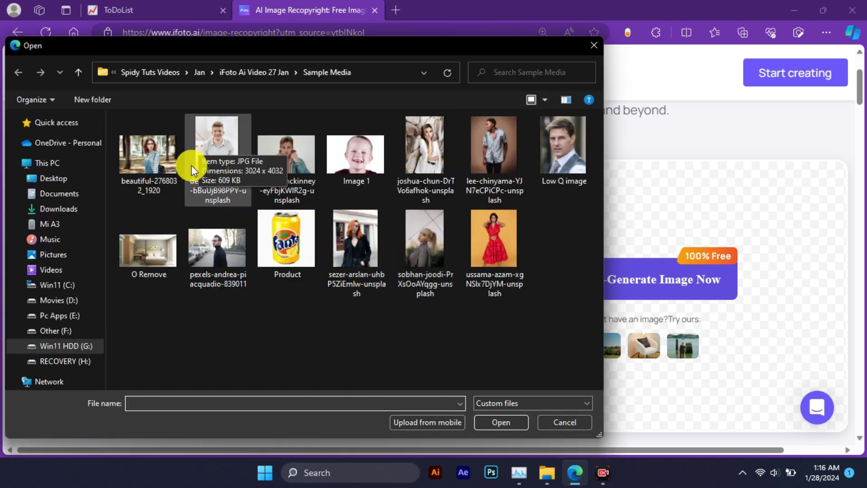
double_click(173, 158)
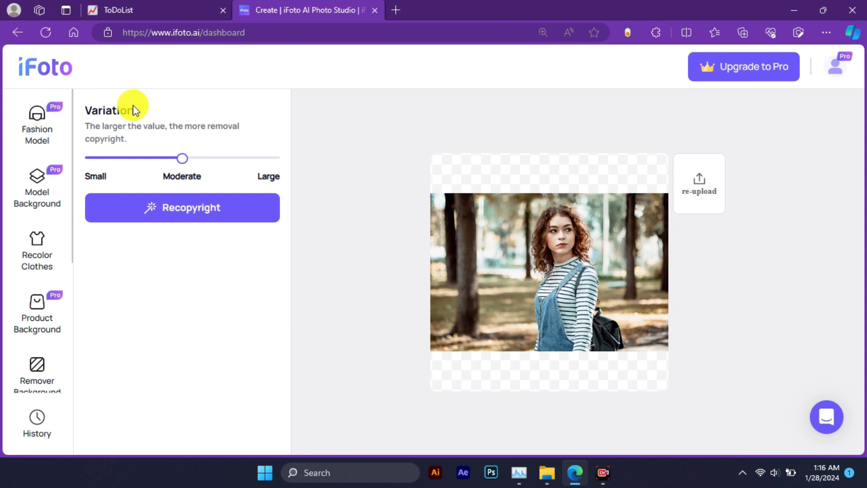
Recopyright the forest portrait and download the regenerated image
mouse_move(181, 164)
click(140, 213)
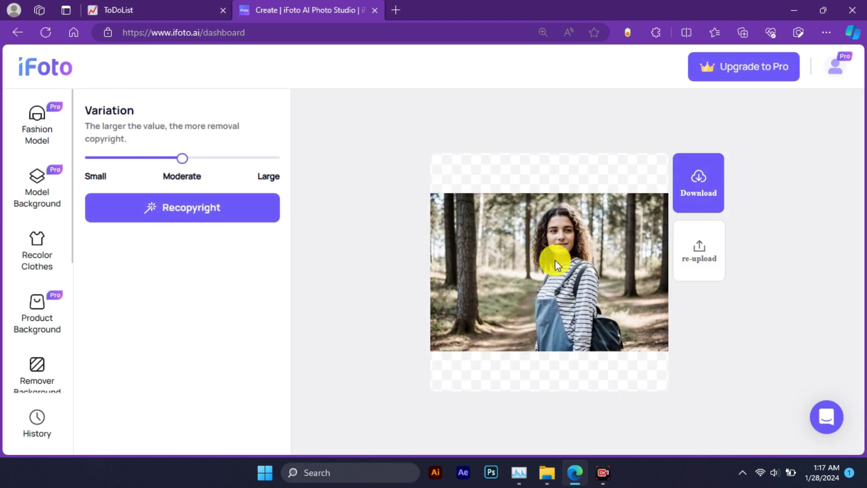
click(688, 177)
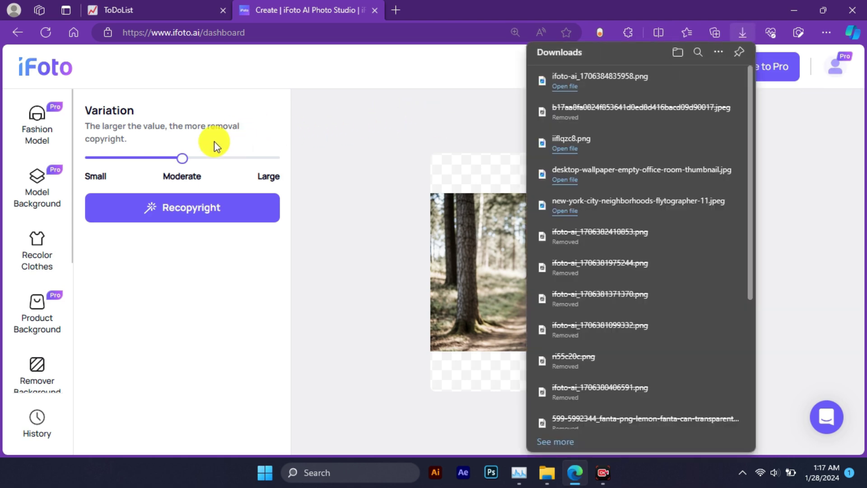
Lower Variation to 25% and regenerate, then raise Variation to about 74%
drag(179, 158, 102, 173)
click(125, 206)
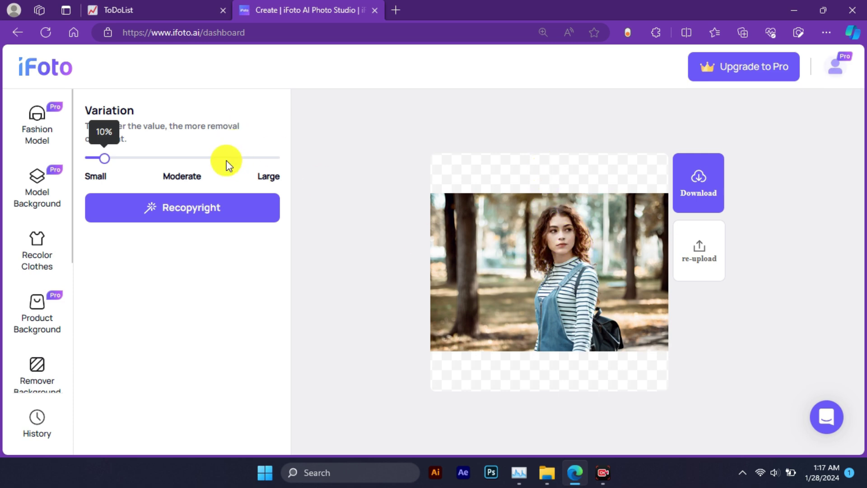
drag(241, 162, 229, 159)
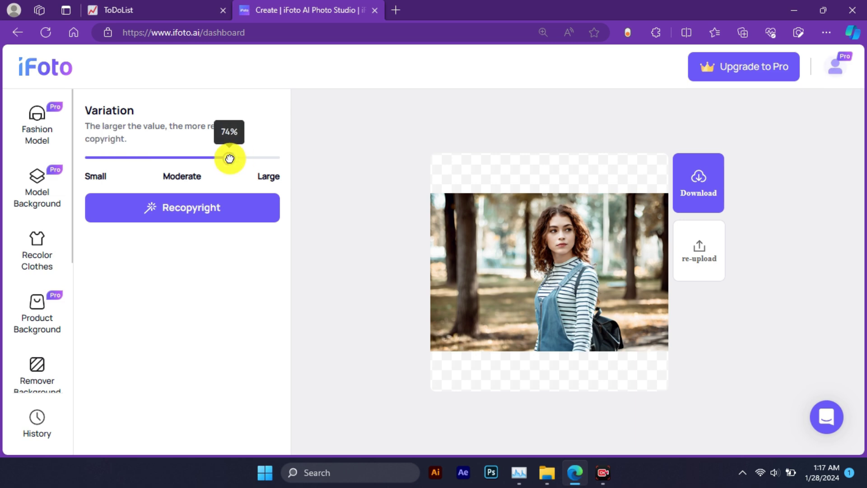
Regenerate at the higher Variation, then recopyright the photo of the man in the patterned shirt
click(221, 209)
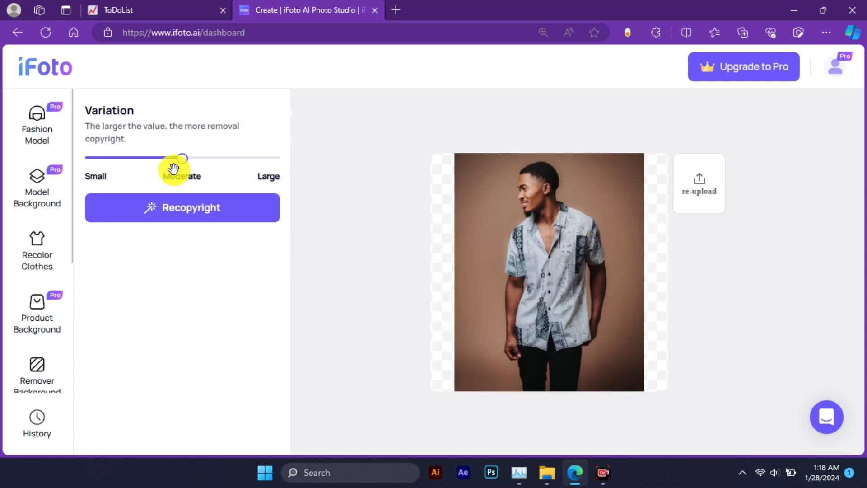
click(200, 201)
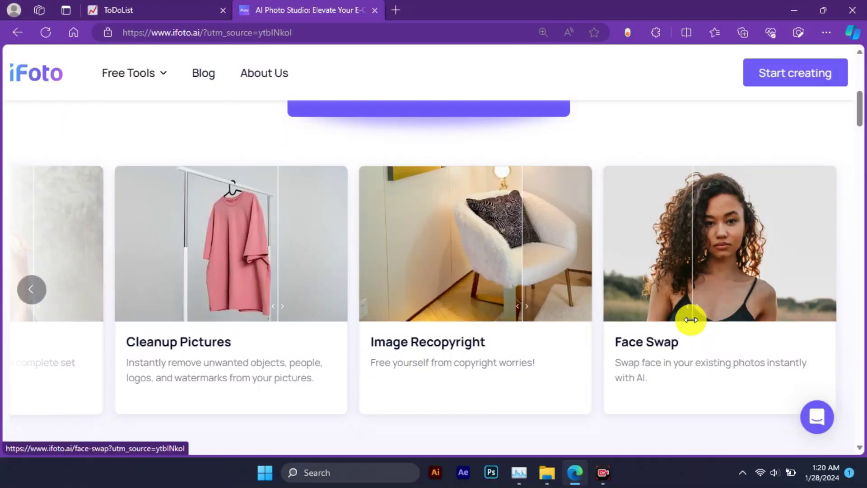
Open Face Swap and upload the photo of the man in the grey polo
click(665, 338)
scroll(486, 326, down, 3)
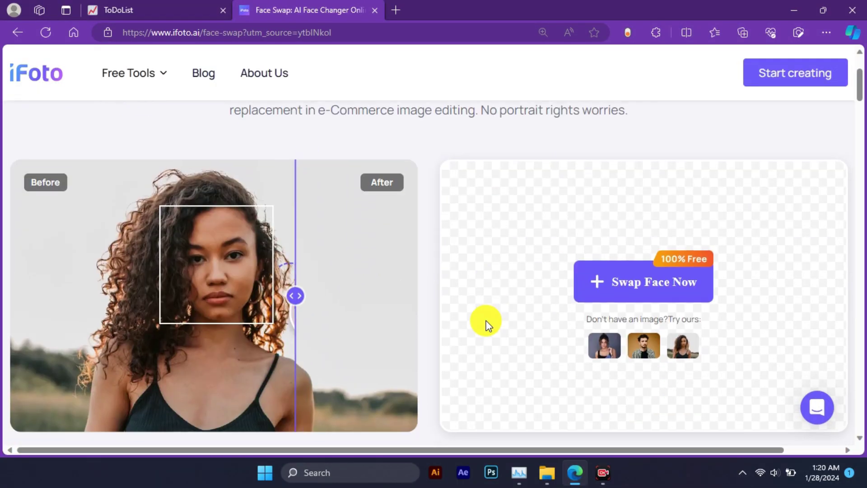
click(631, 278)
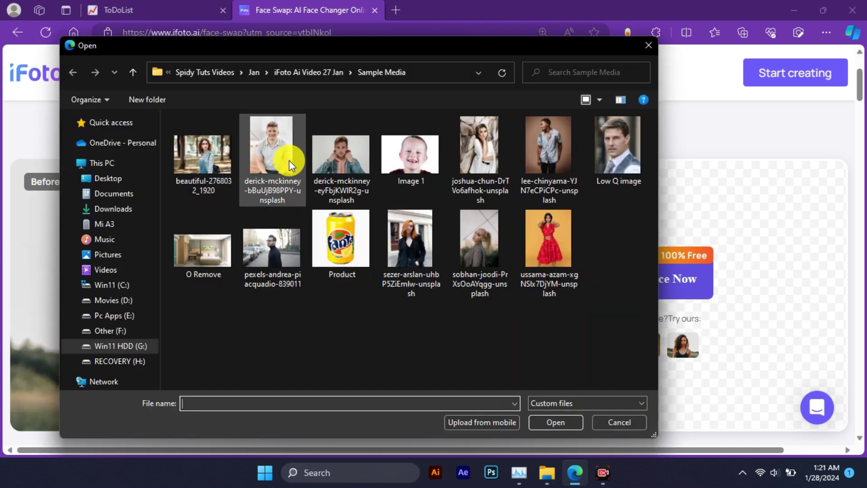
double_click(289, 160)
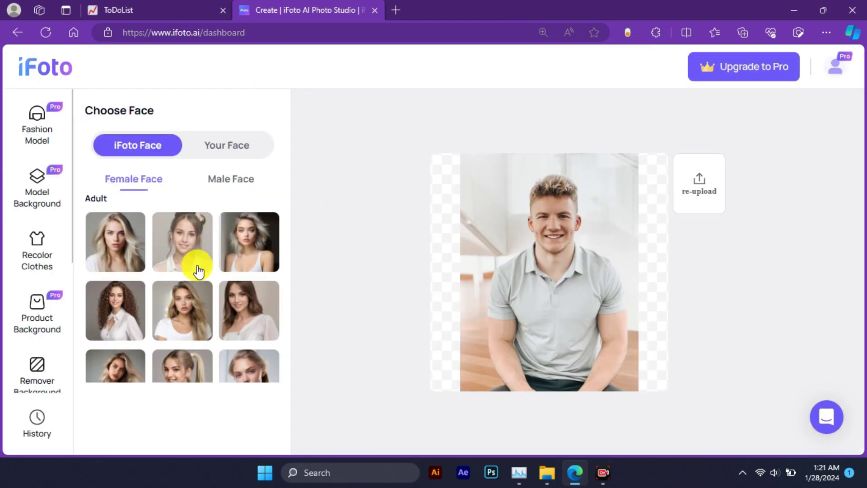
Swap in the last dark-haired face from the Male Face Teenager set
scroll(178, 285, down, 6)
scroll(178, 285, up, 10)
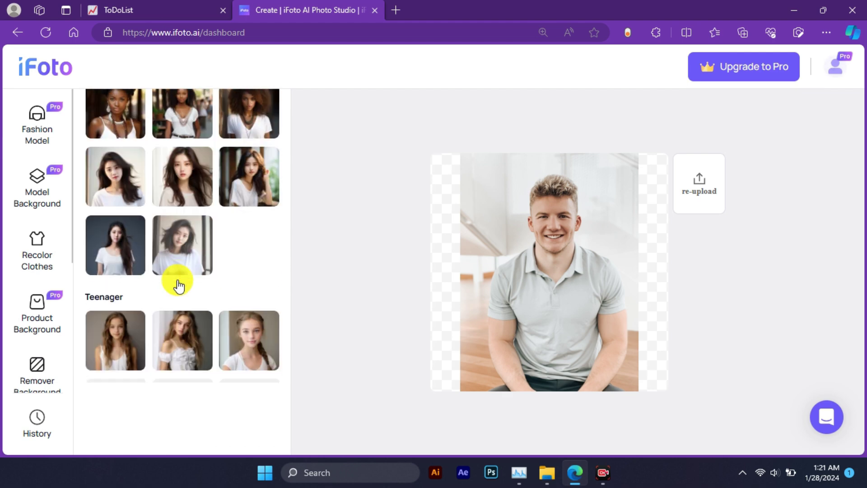
click(217, 181)
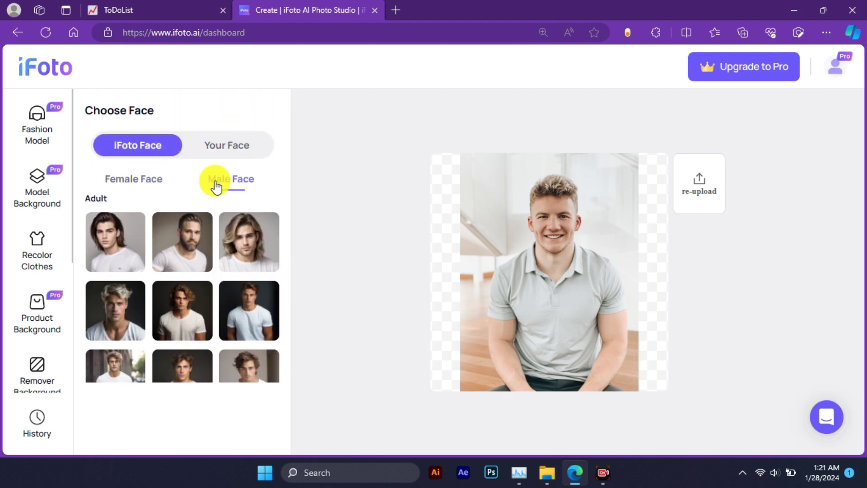
scroll(207, 220, down, 5)
scroll(208, 221, down, 2)
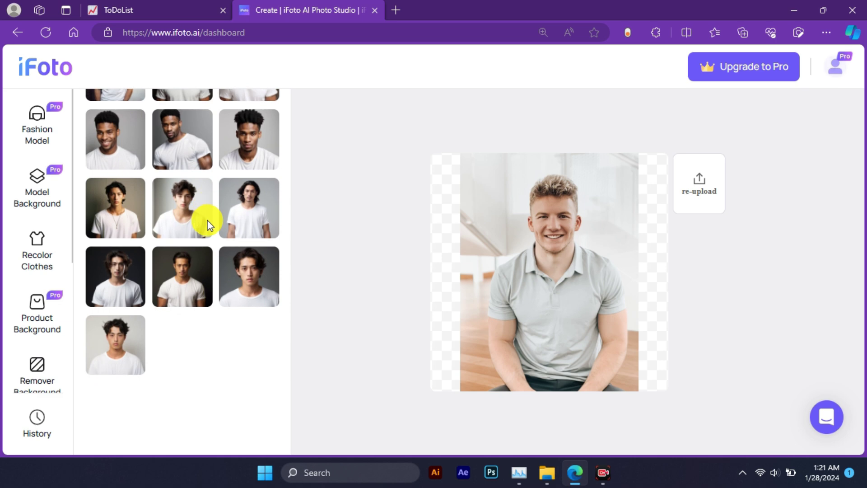
scroll(202, 229, down, 4)
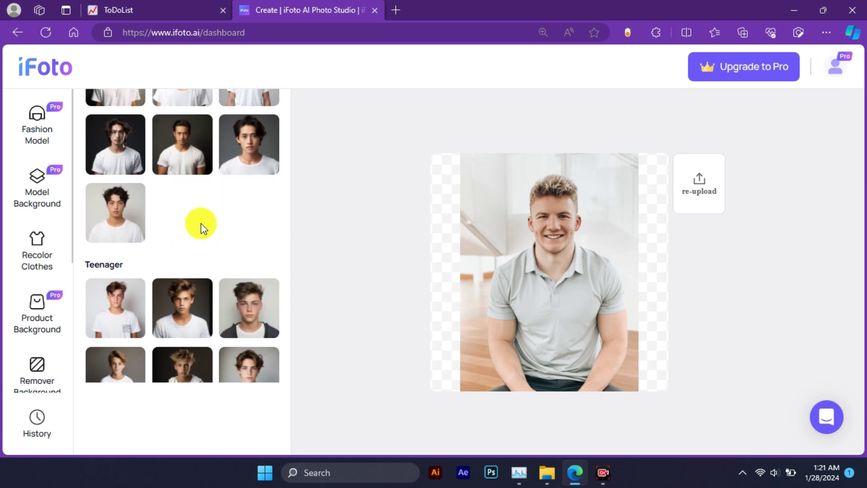
scroll(202, 229, down, 2)
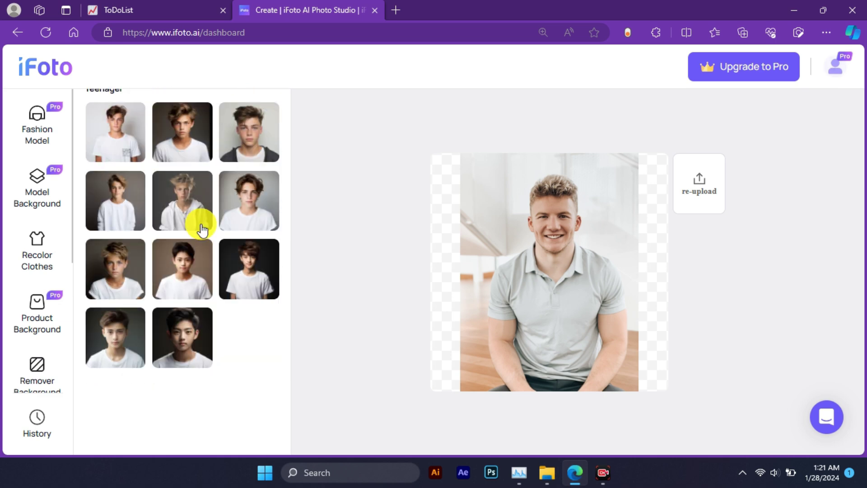
click(184, 316)
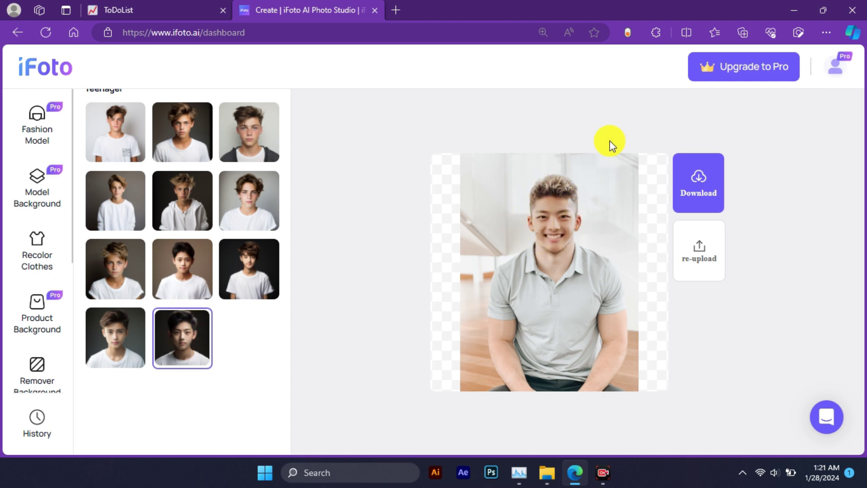
Download the teenage face swap, then swap in a face from the Child set
click(709, 193)
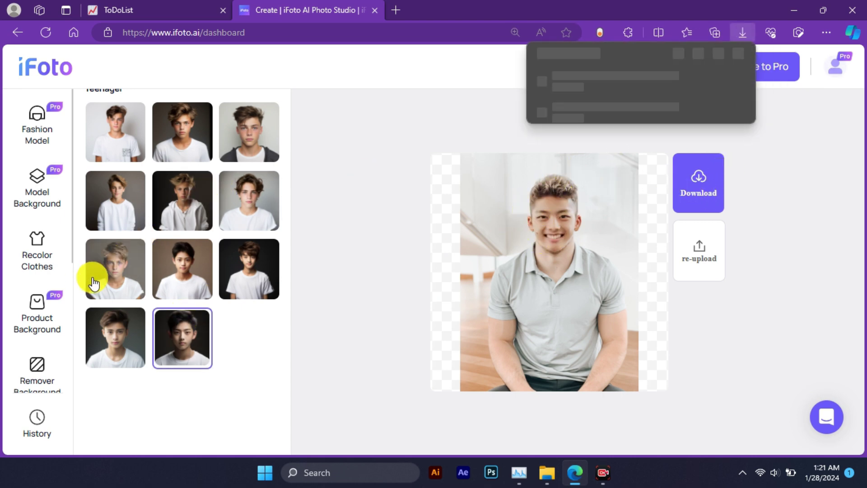
scroll(136, 266, down, 5)
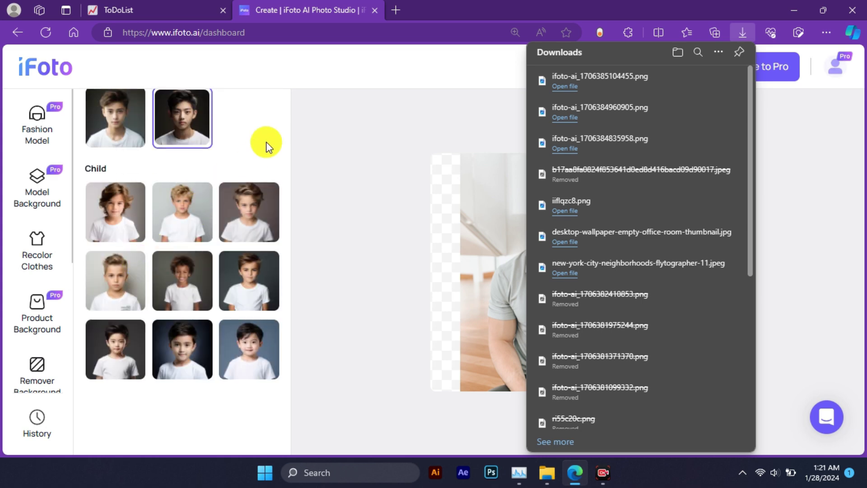
scroll(225, 209, down, 2)
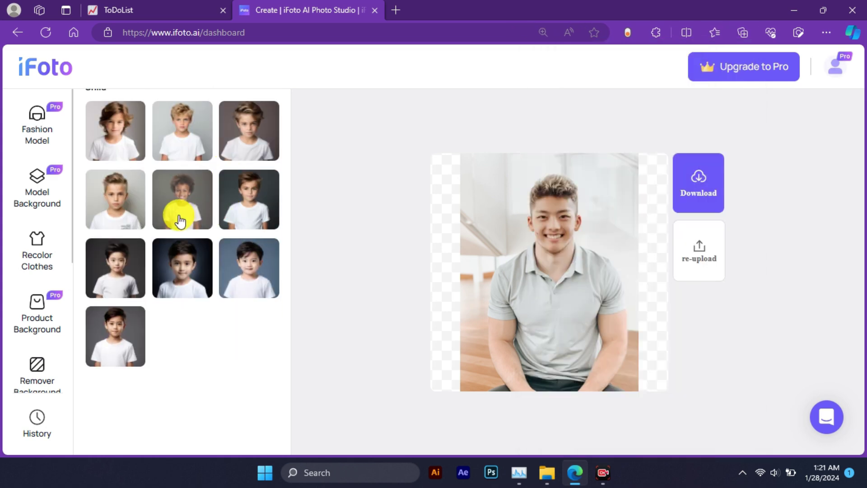
click(182, 269)
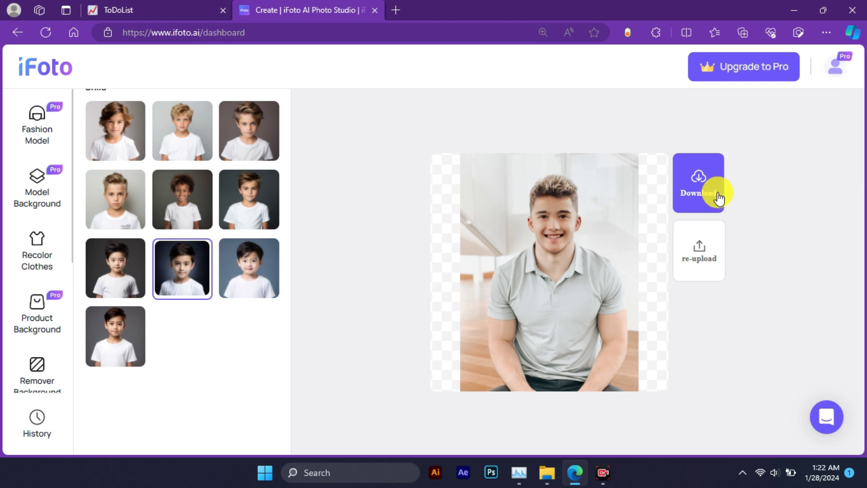
scroll(186, 261, up, 7)
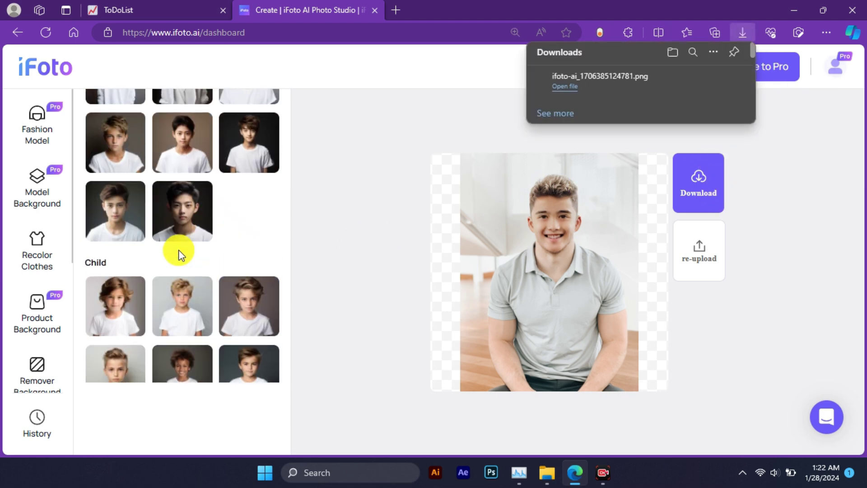
Upload the woman-in-red photo under Your Face and download the swapped portrait
click(220, 154)
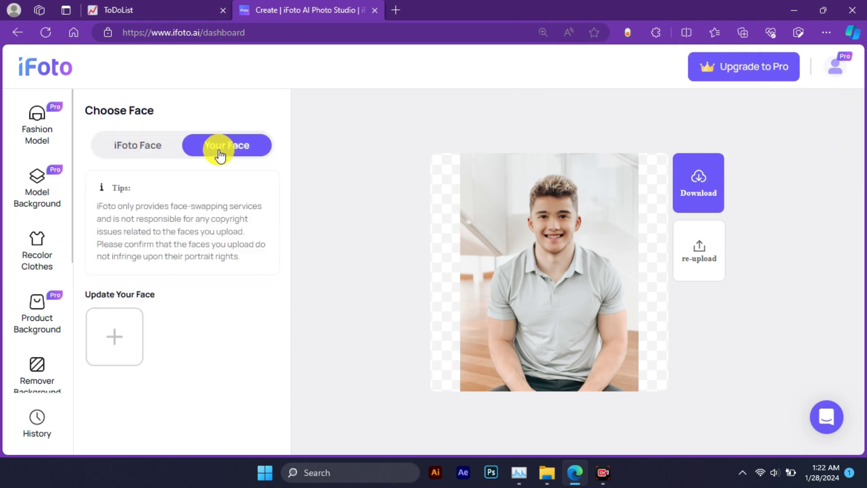
click(128, 320)
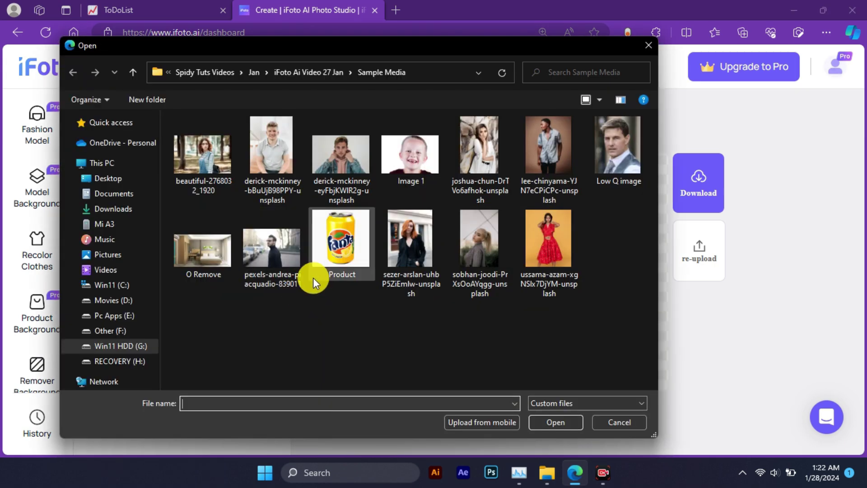
double_click(555, 227)
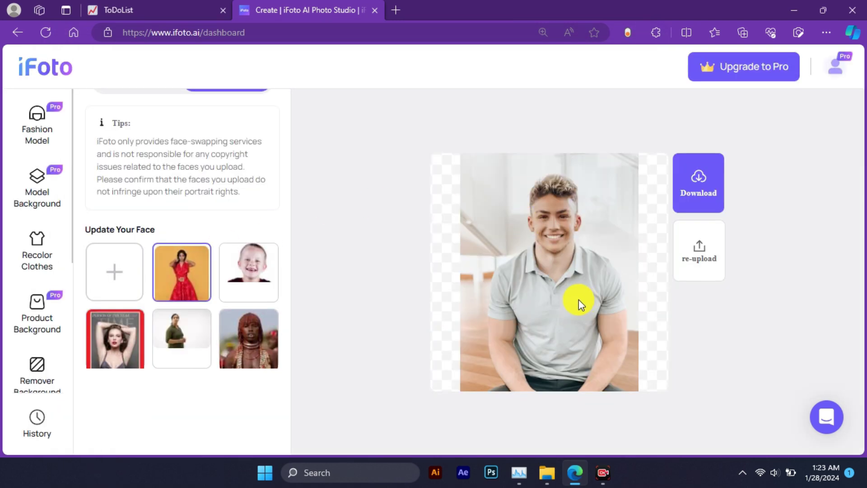
click(684, 212)
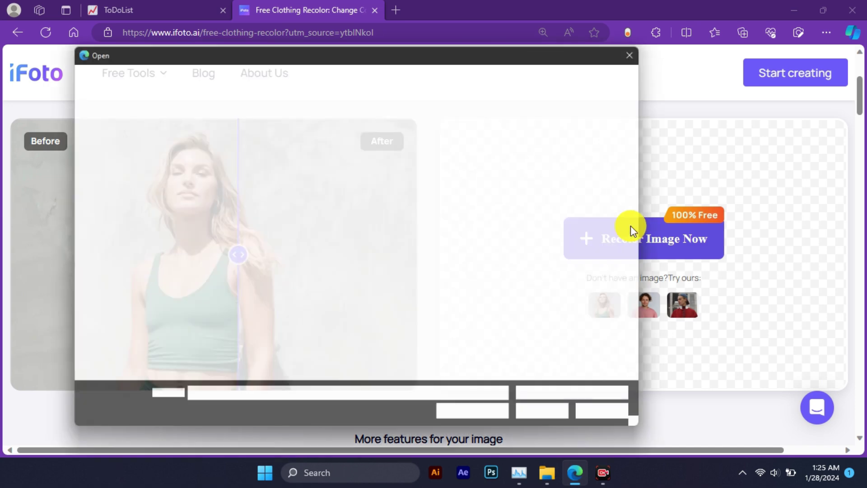
Load the patterned-shirt photo into Recolor Clothes and confirm the whole shirt as the recolor area
double_click(554, 153)
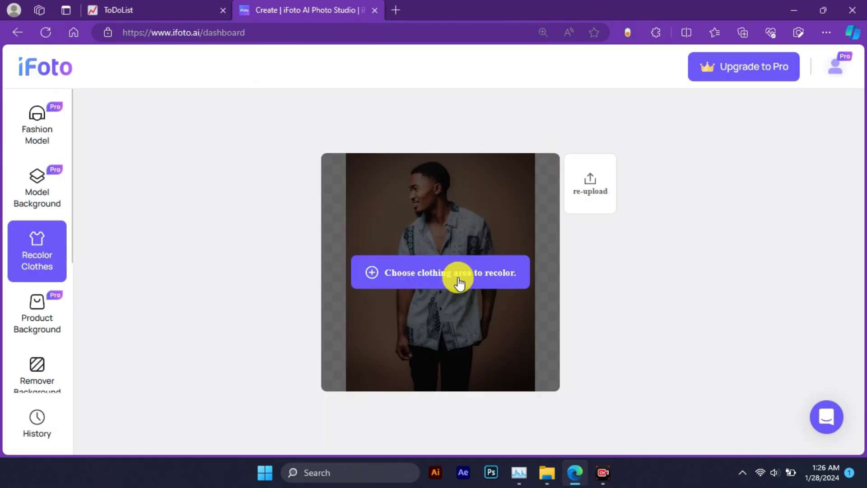
click(459, 281)
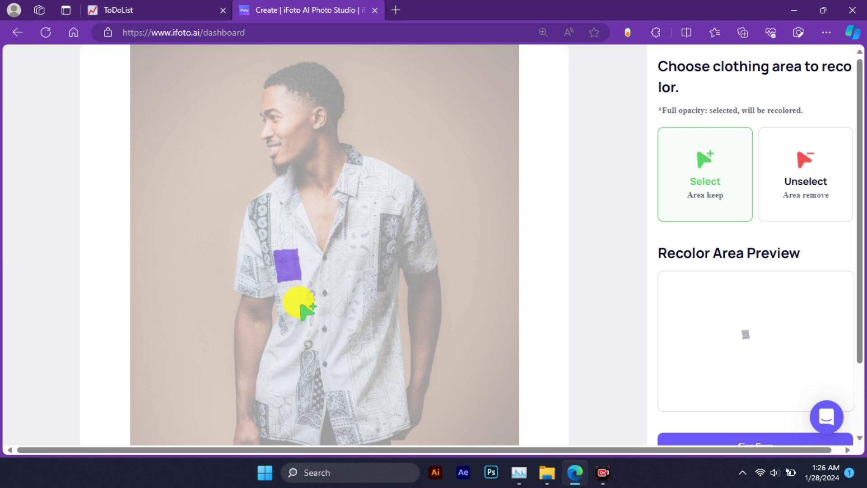
click(375, 375)
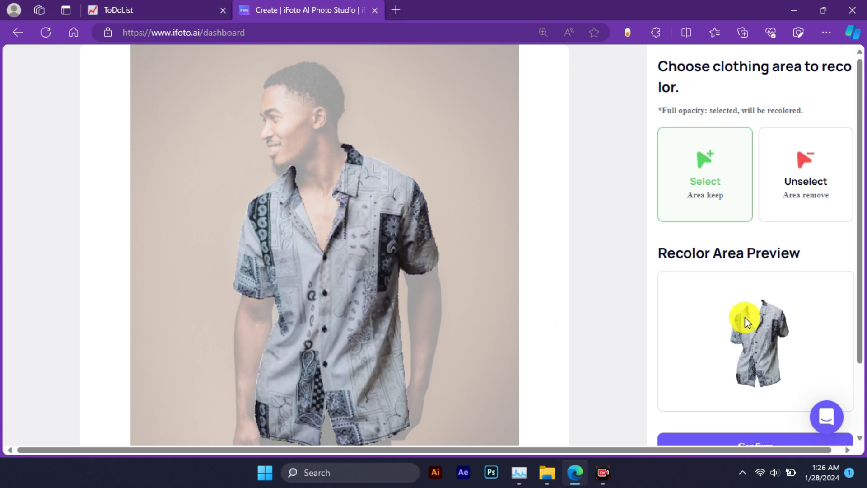
drag(858, 228, 824, 265)
scroll(823, 265, down, 1)
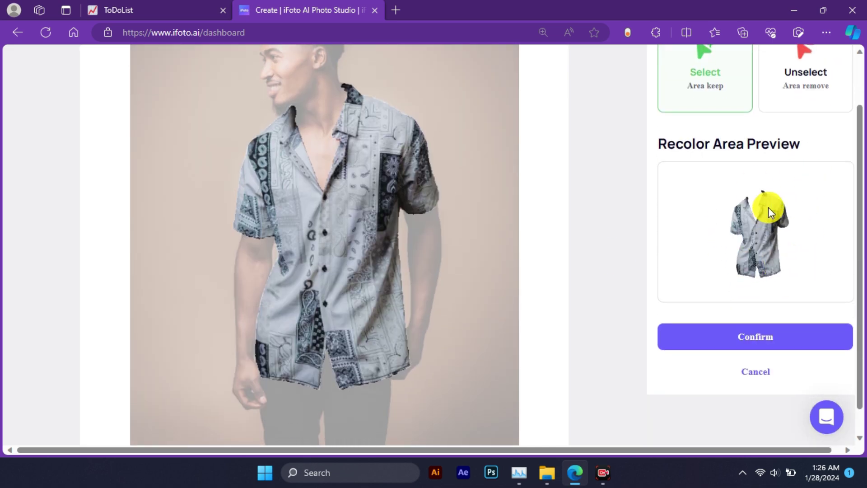
click(744, 335)
Recolor the shirt #6f79e0 blue, then add and apply a custom yellow (255, 213, 0)
click(156, 247)
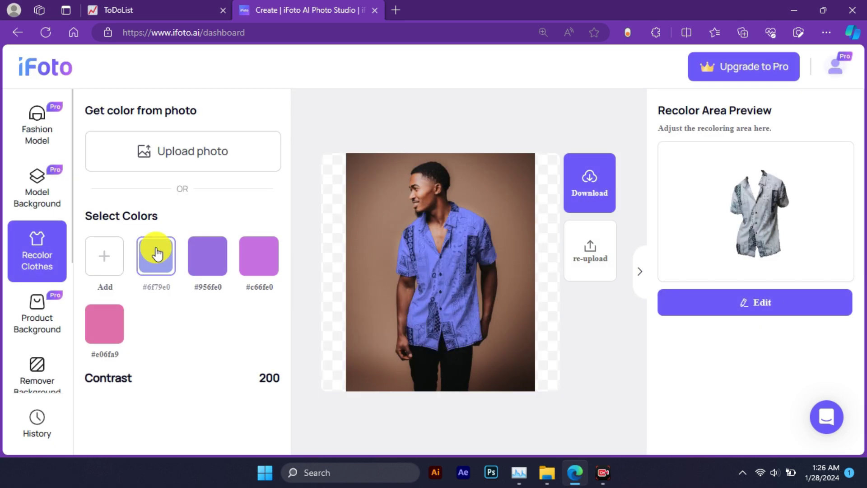
click(118, 261)
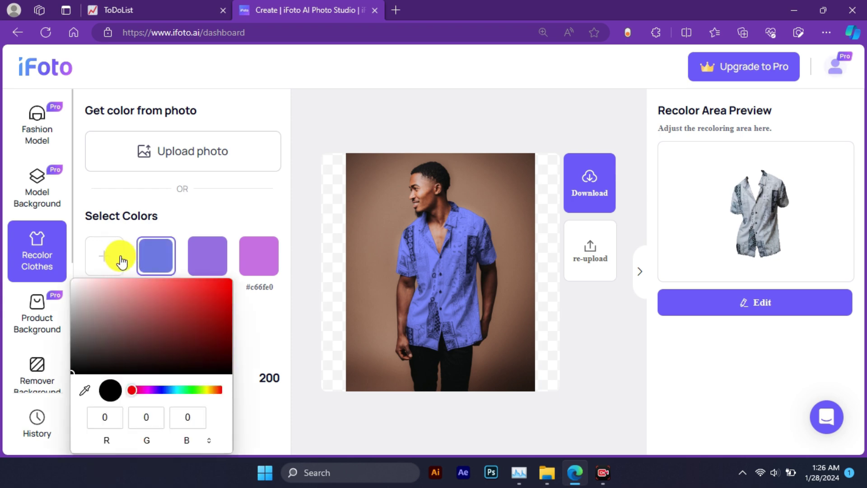
click(209, 391)
click(201, 391)
drag(202, 392, 210, 392)
drag(258, 284, 271, 272)
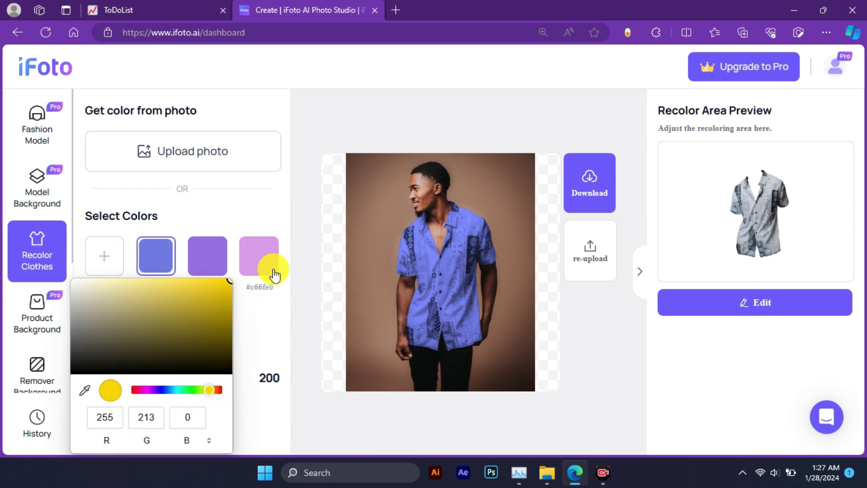
click(262, 326)
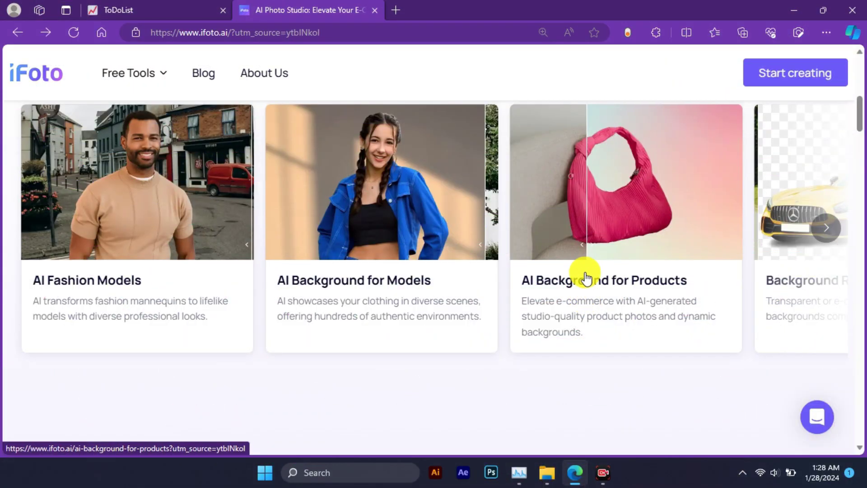
Open AI Background for Products and upload the Fanta can product image
click(587, 282)
scroll(565, 282, down, 3)
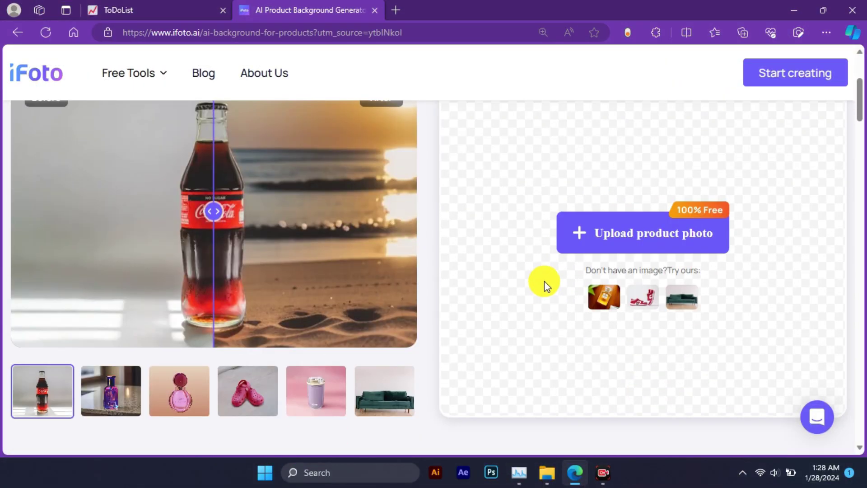
click(660, 237)
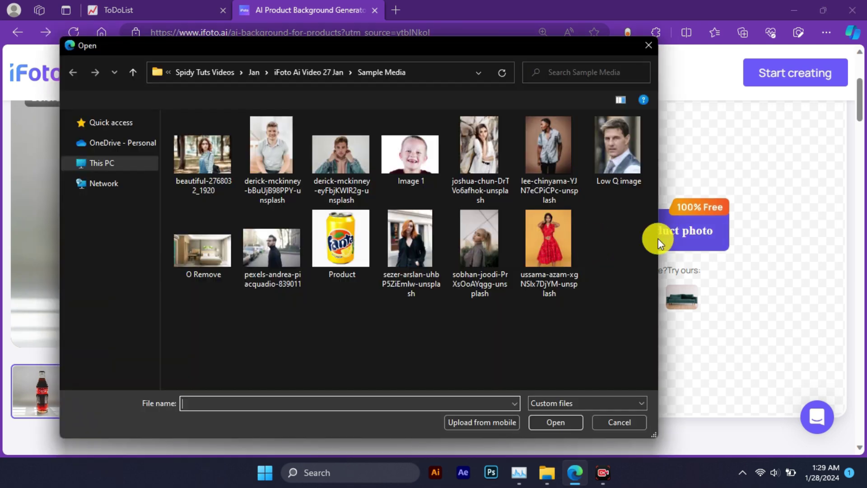
double_click(334, 226)
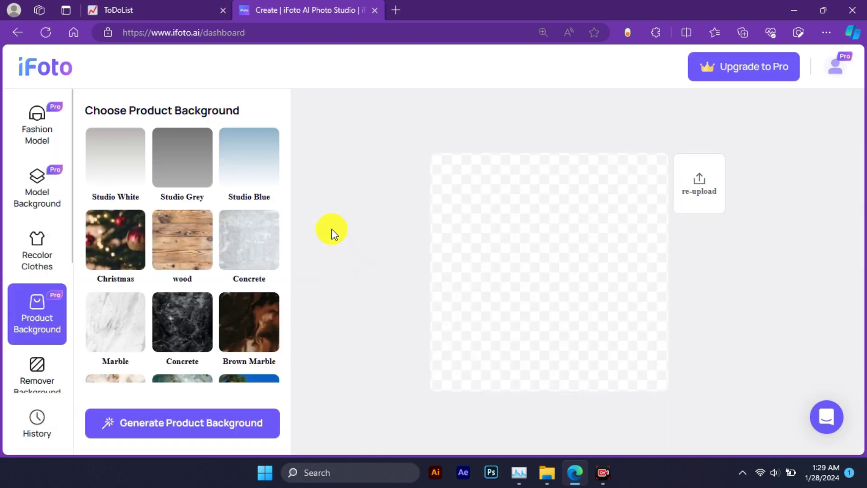
Browse the background presets to find the Beach scene for the Fanta can
scroll(188, 253, down, 4)
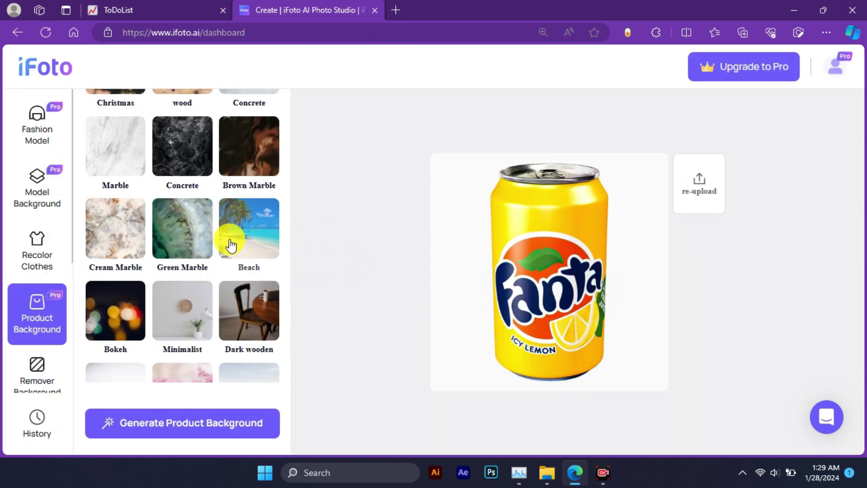
scroll(231, 245, down, 9)
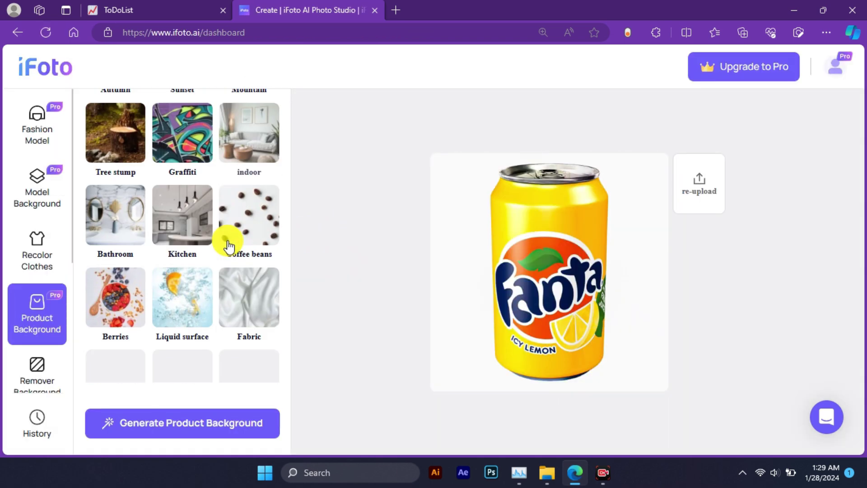
scroll(228, 247, down, 8)
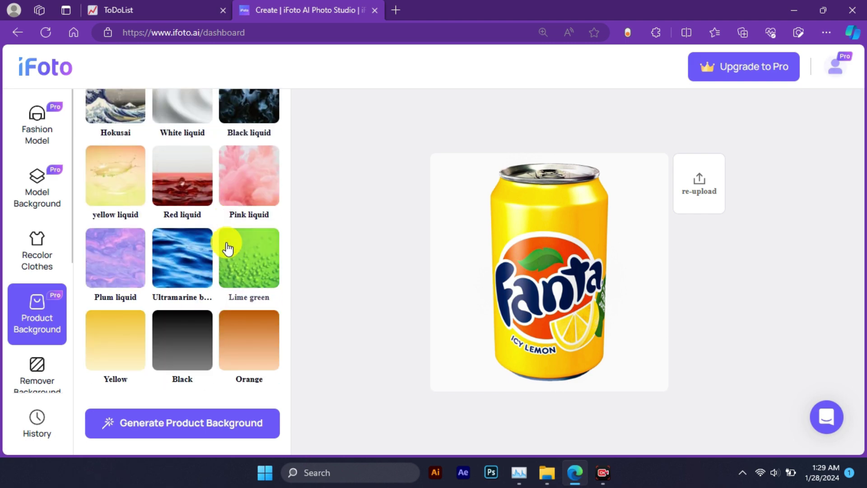
scroll(228, 248, down, 5)
scroll(228, 253, up, 10)
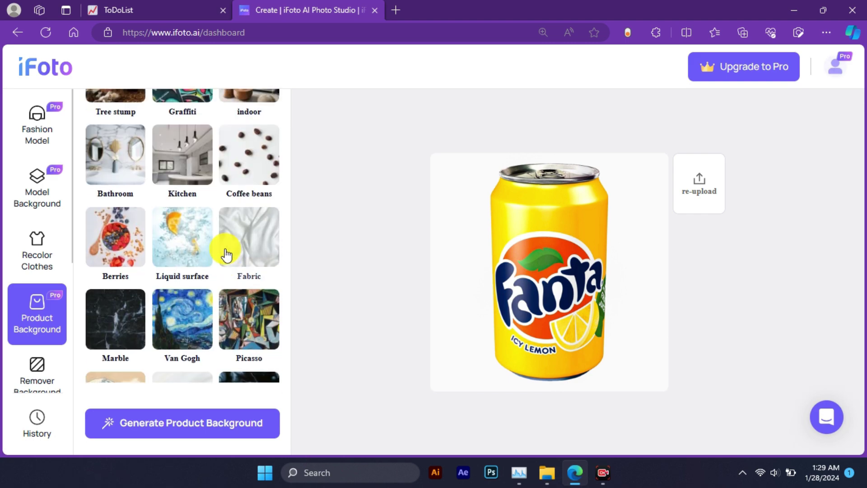
scroll(226, 256, up, 3)
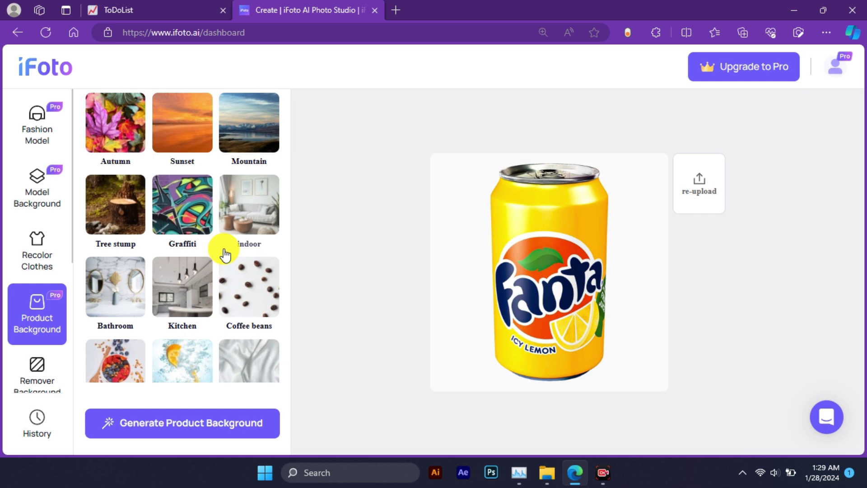
scroll(224, 256, up, 2)
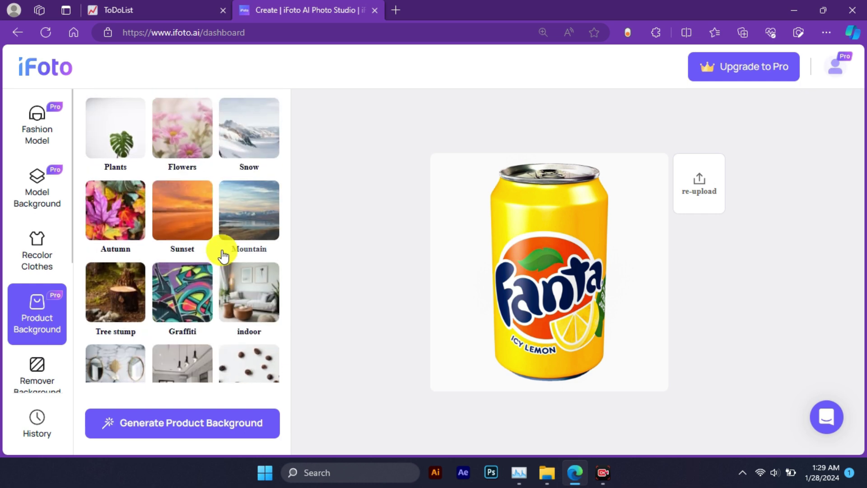
scroll(223, 256, up, 6)
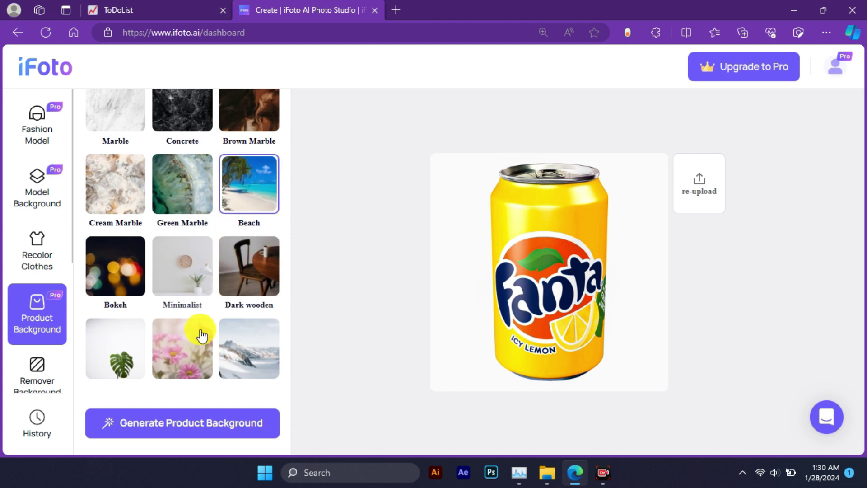
Generate beach backgrounds behind the Fanta can and view the rocky-arch version
click(193, 432)
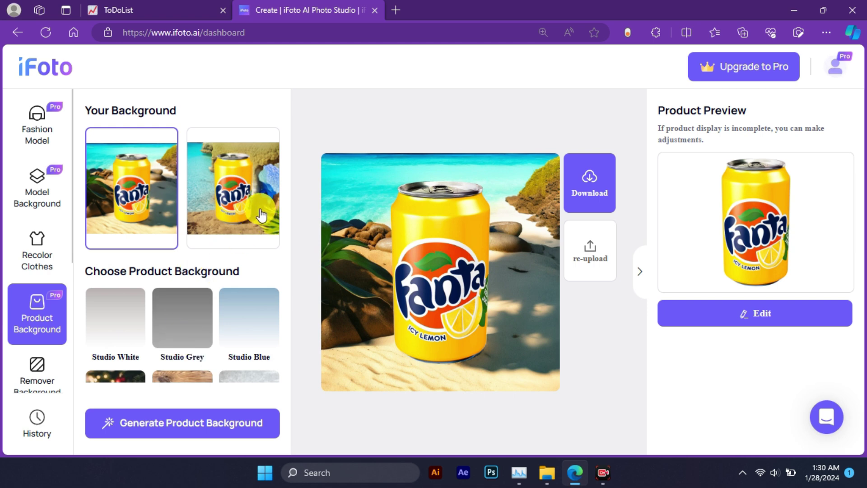
click(243, 194)
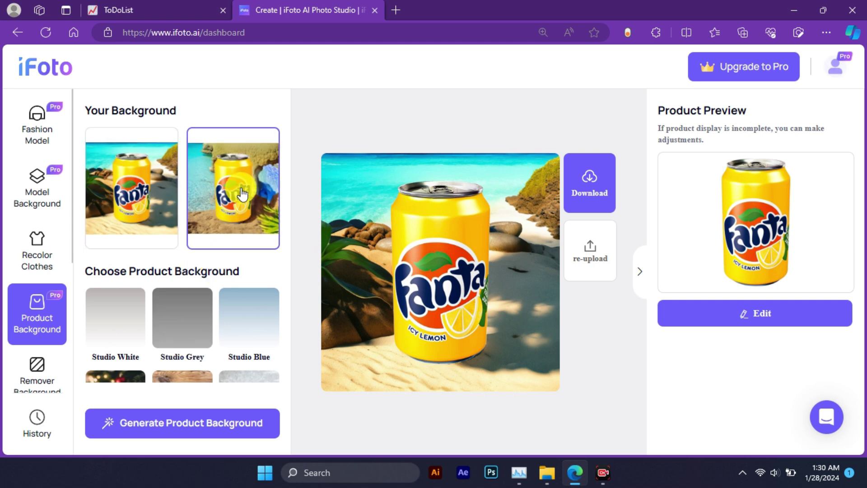
click(243, 194)
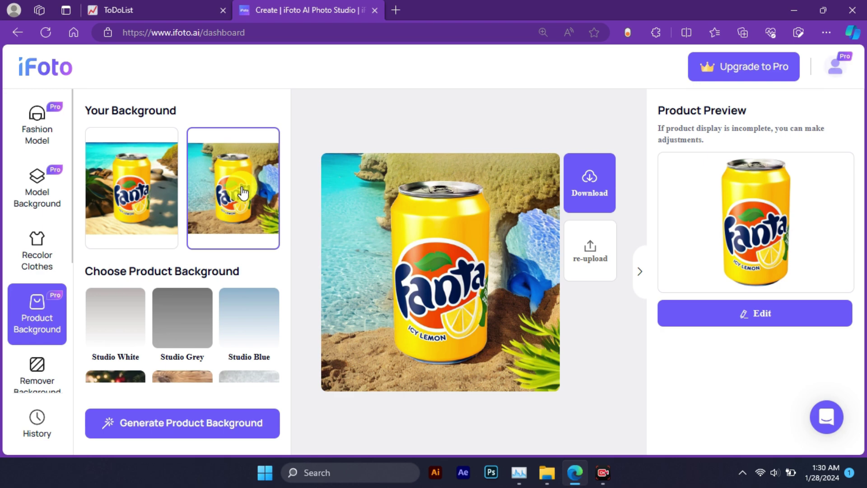
Switch to the Wood background and generate the can on it
scroll(213, 304, down, 3)
click(210, 296)
scroll(199, 339, down, 2)
click(174, 422)
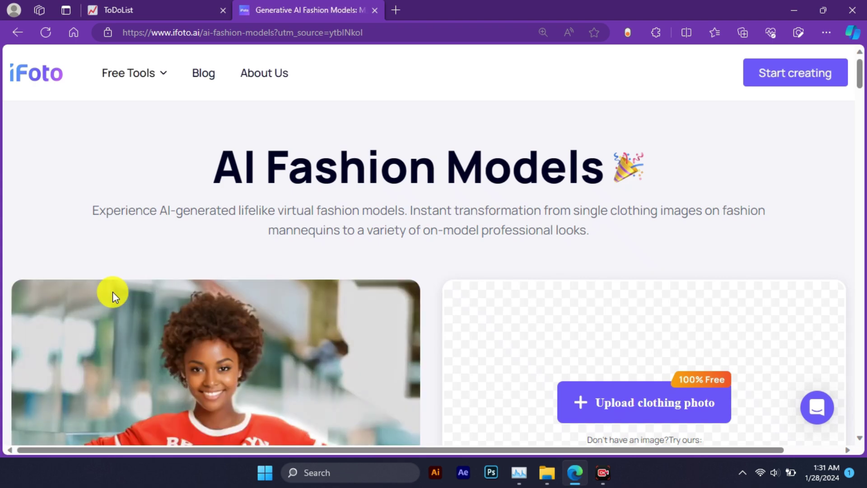
Upload the black blazer outfit photo as the clothing image
scroll(113, 292, down, 4)
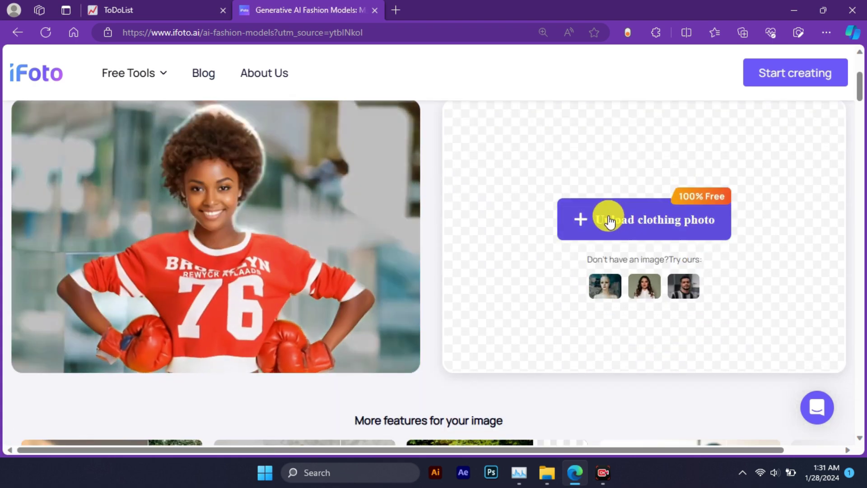
click(617, 241)
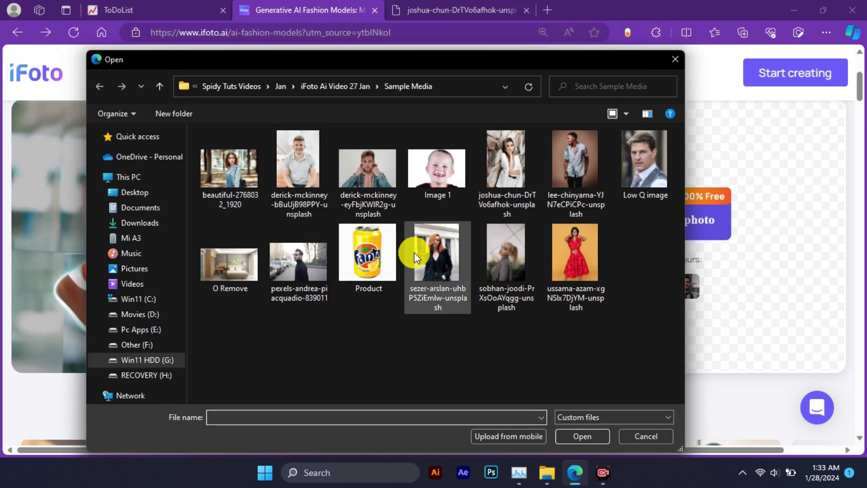
double_click(433, 244)
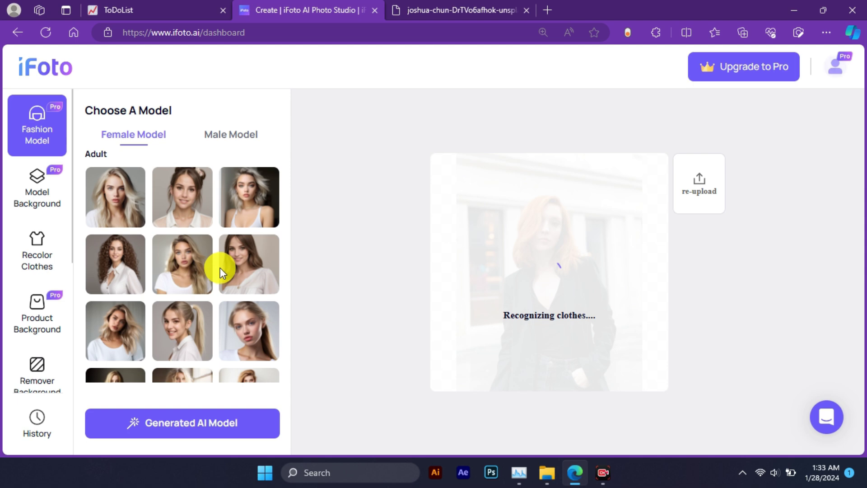
Generate the outfit on the woman-on-a-street model and view the second result
scroll(220, 274, down, 5)
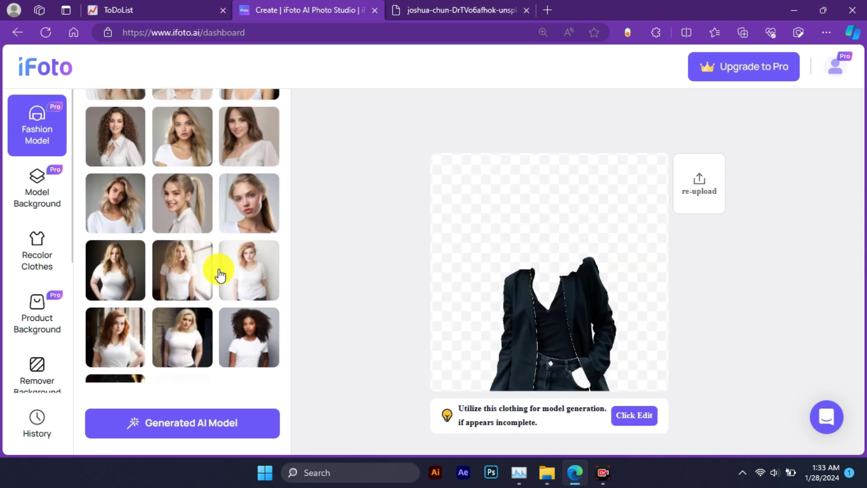
scroll(220, 274, down, 3)
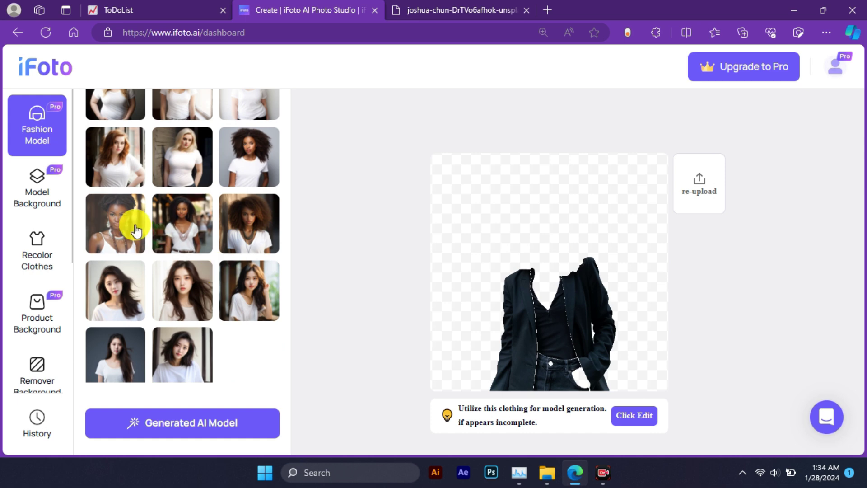
click(169, 217)
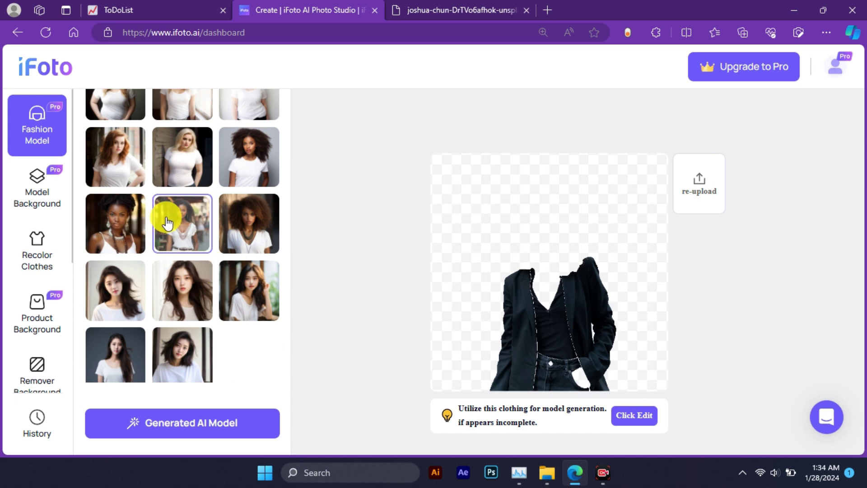
click(188, 421)
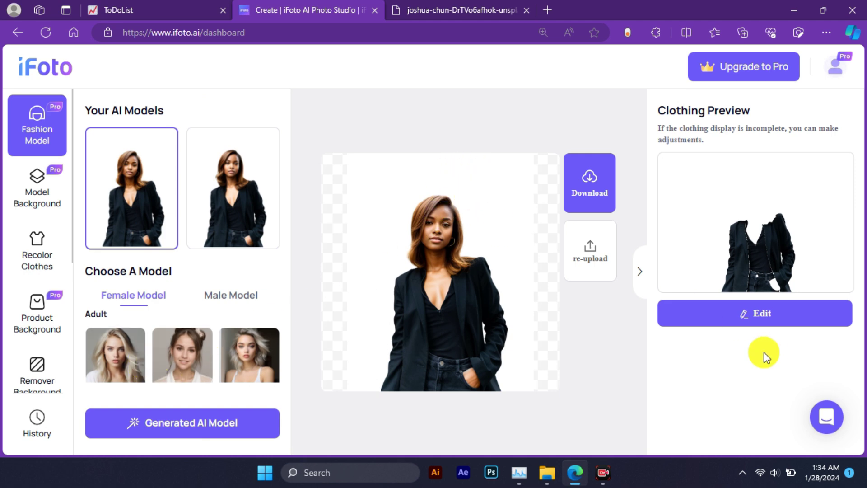
click(257, 182)
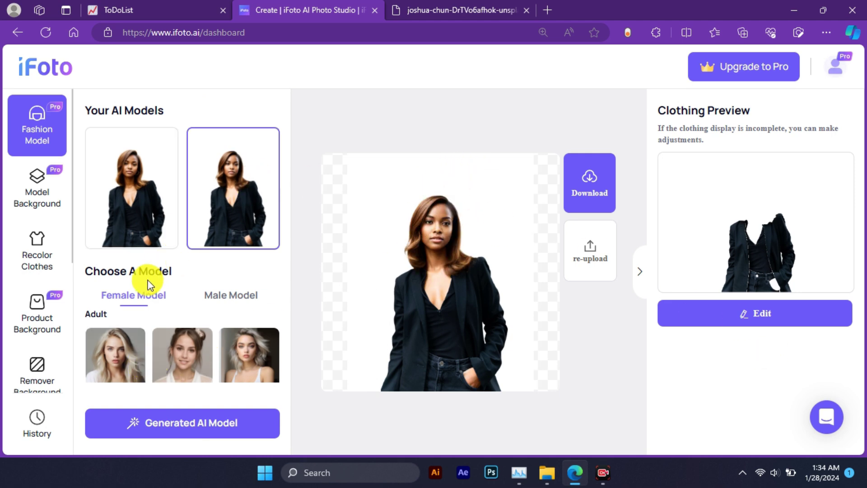
Generate the outfit on another female model and browse the four variations
scroll(149, 285, down, 2)
scroll(149, 284, down, 4)
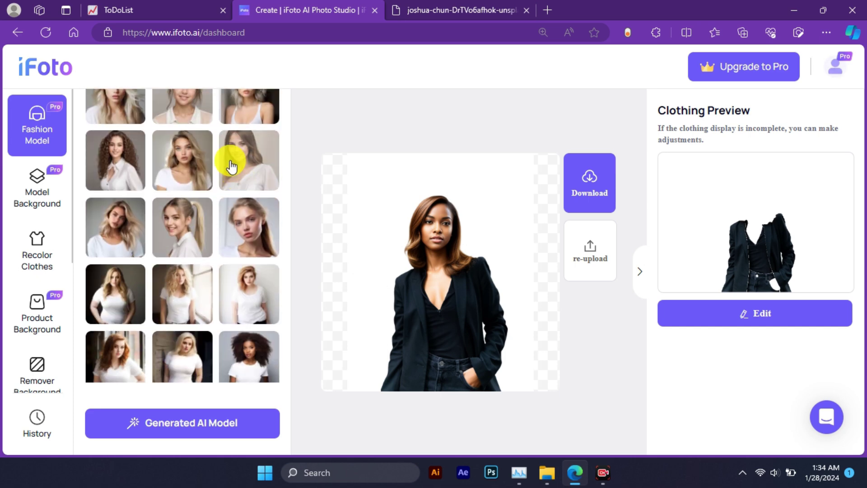
click(257, 220)
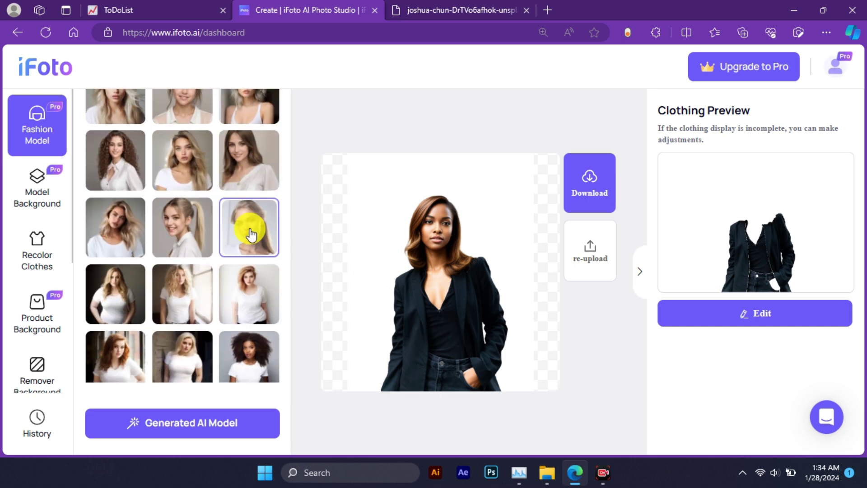
click(212, 418)
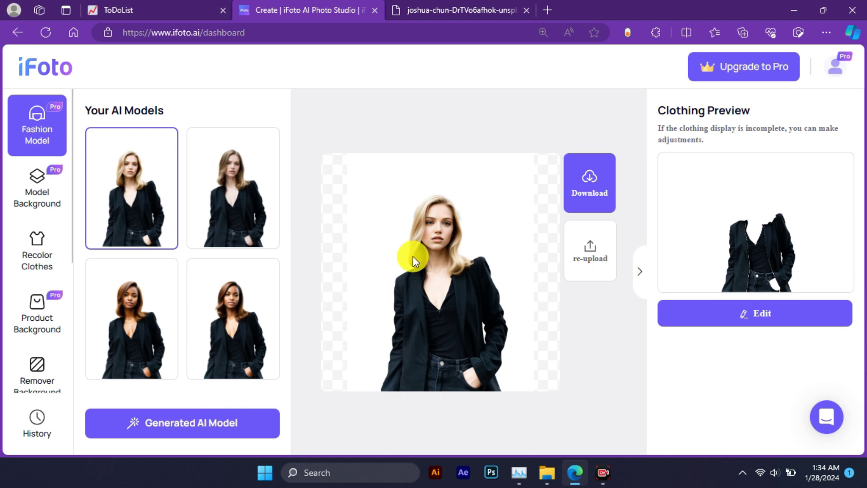
click(232, 183)
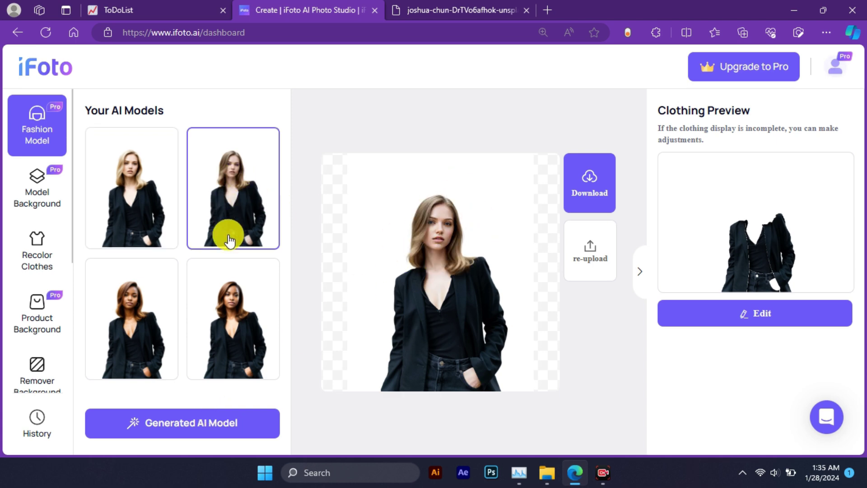
click(239, 286)
click(158, 171)
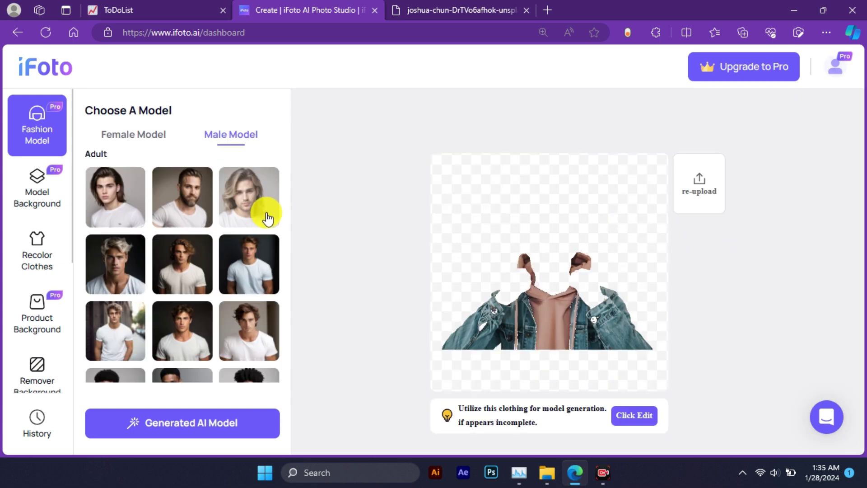
Pick the second adult male model and generate him wearing the denim jacket
scroll(172, 194, down, 10)
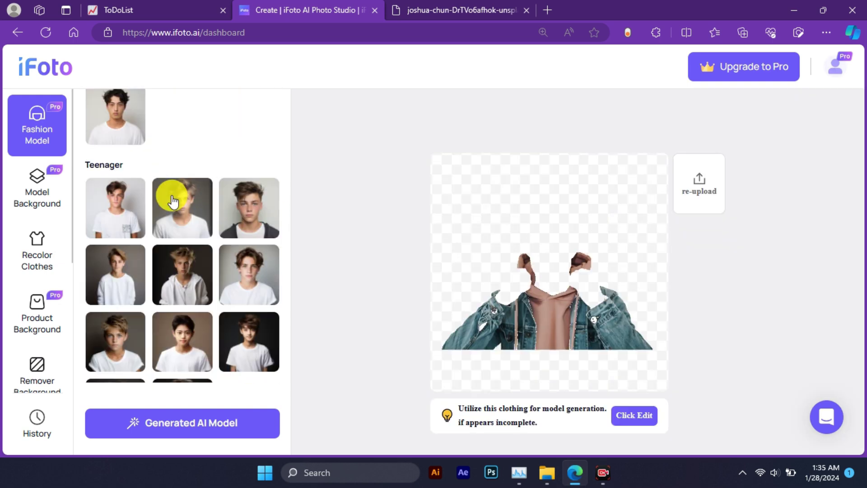
scroll(172, 201, down, 5)
scroll(172, 201, up, 15)
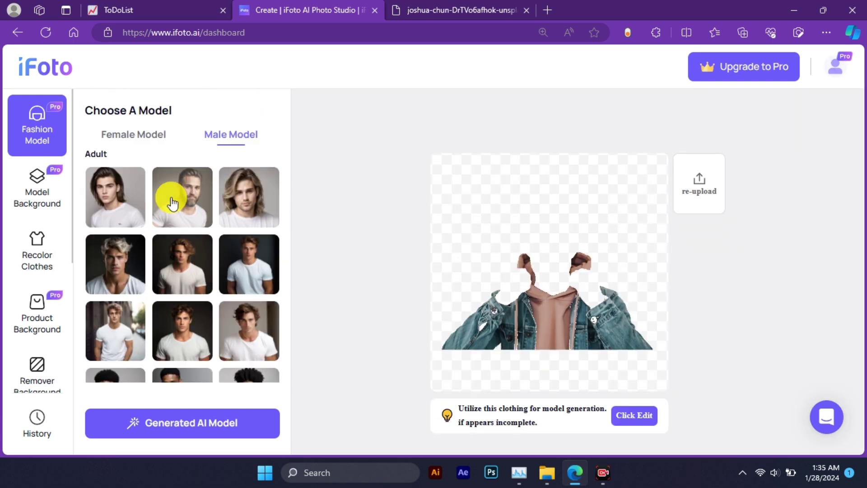
click(171, 201)
click(163, 417)
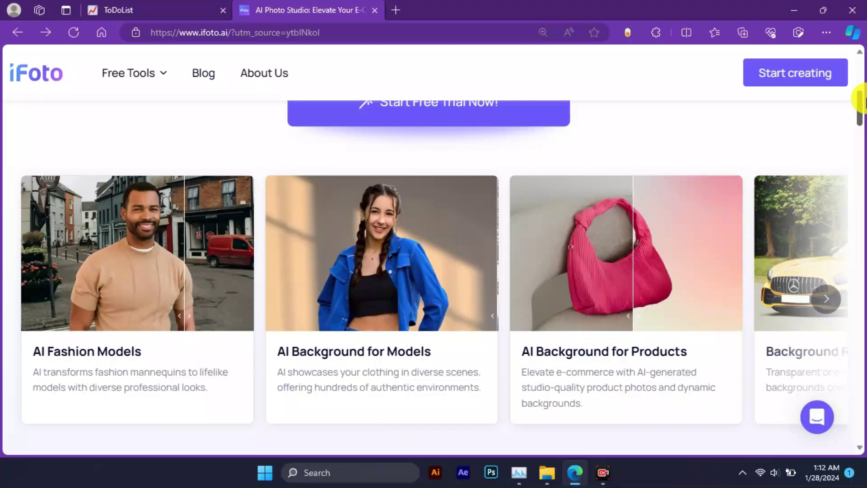
scroll(859, 97, up, 1)
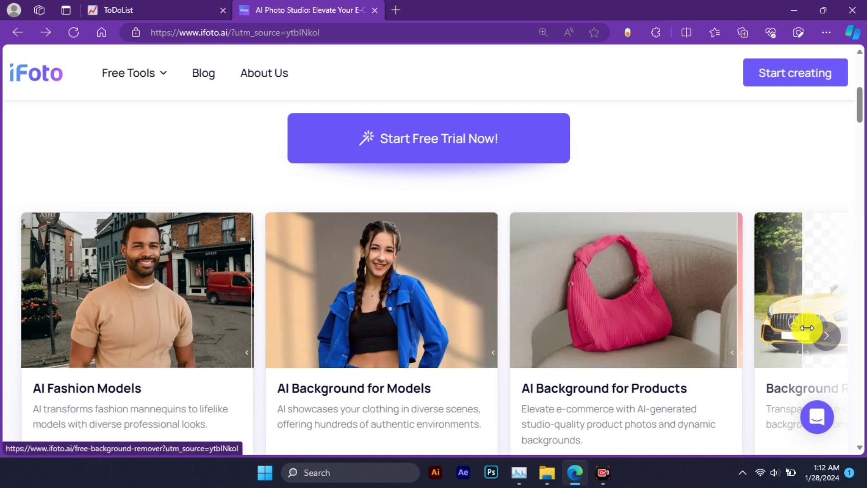
Advance the homepage carousel four times to show the Cleanup Pictures, Image Recopyright and Face Swap cards
click(831, 344)
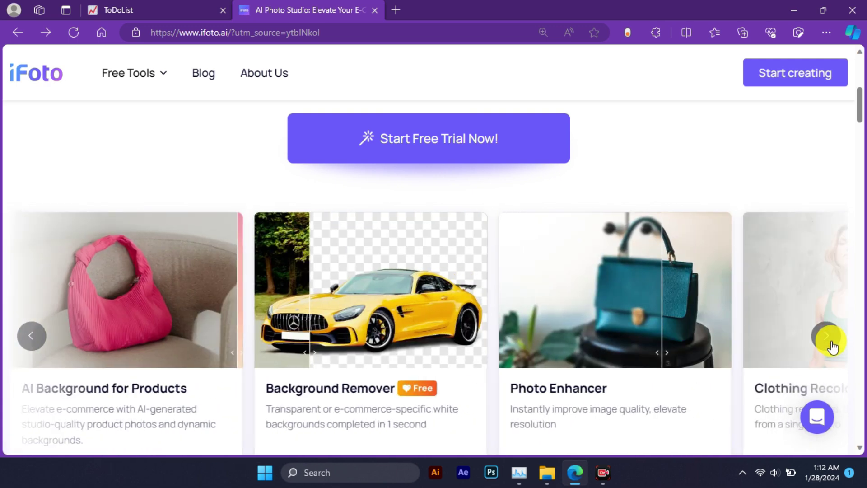
click(833, 346)
click(834, 346)
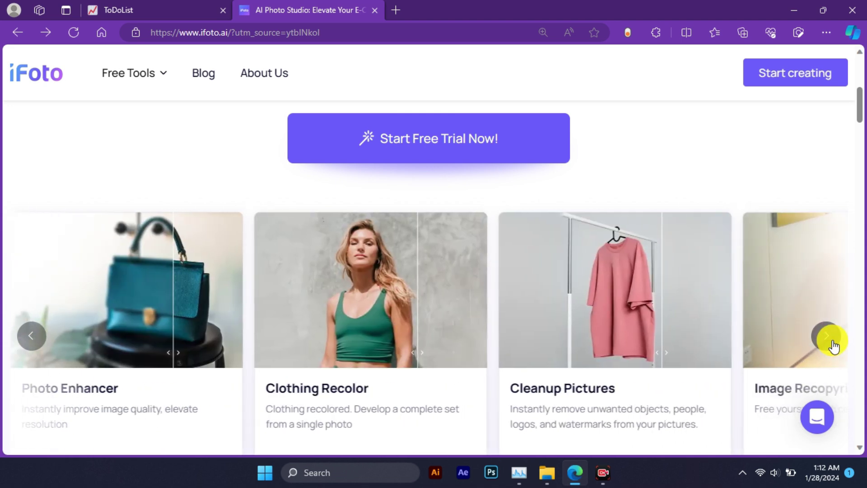
click(834, 346)
click(834, 346)
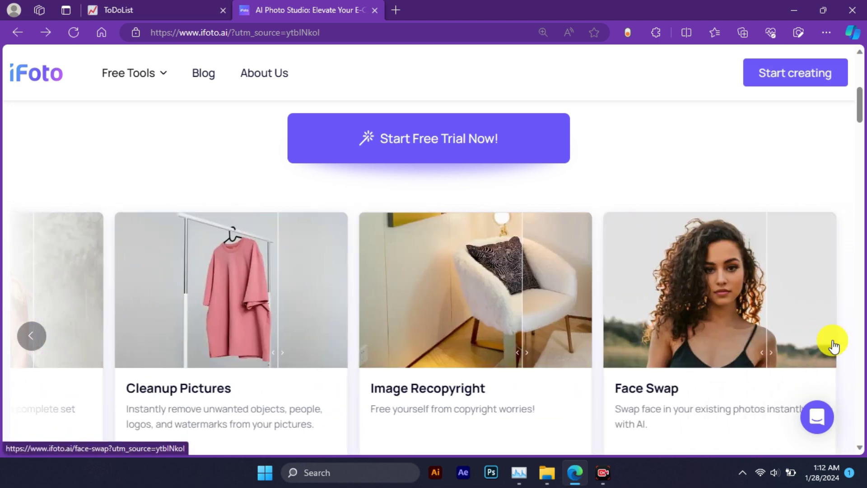